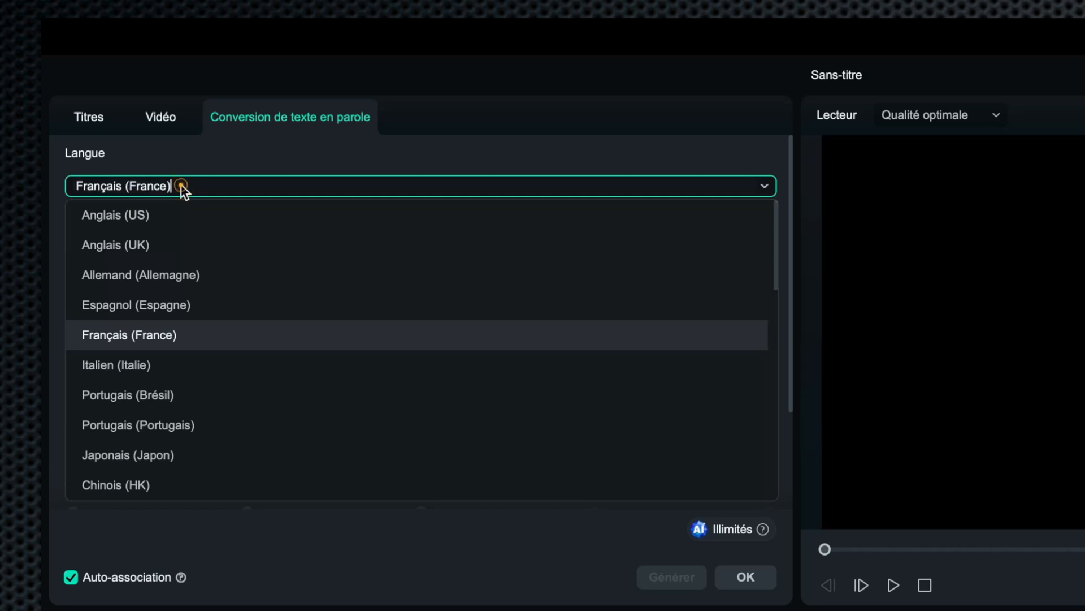
- Keep Français (France) as the language and browse all available voices in the Tout category
{"action": "left_click", "coordinate": [200, 155]}
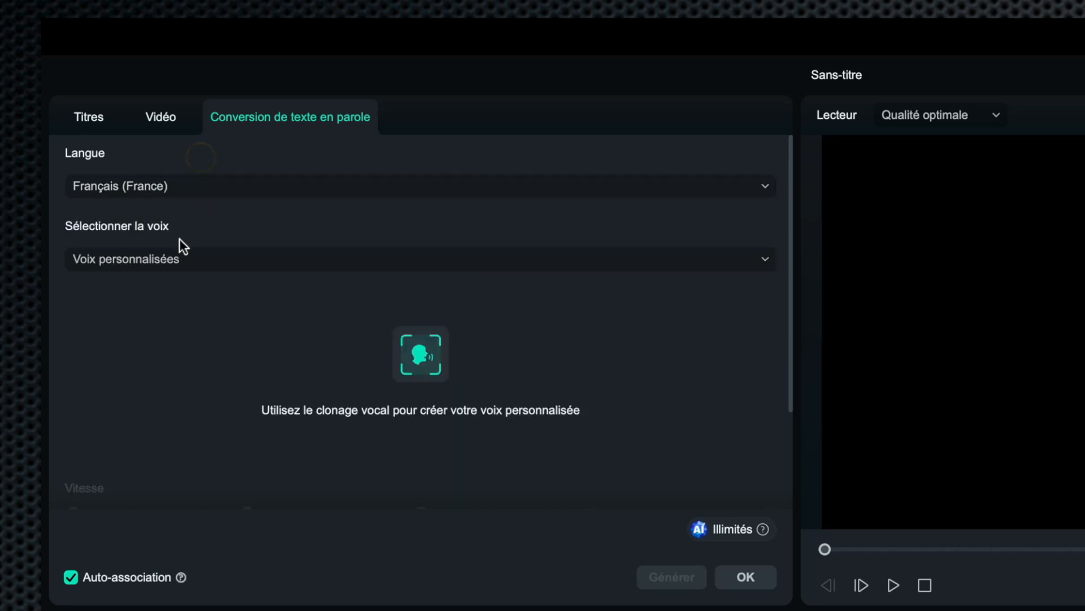
{"action": "left_click", "coordinate": [174, 260]}
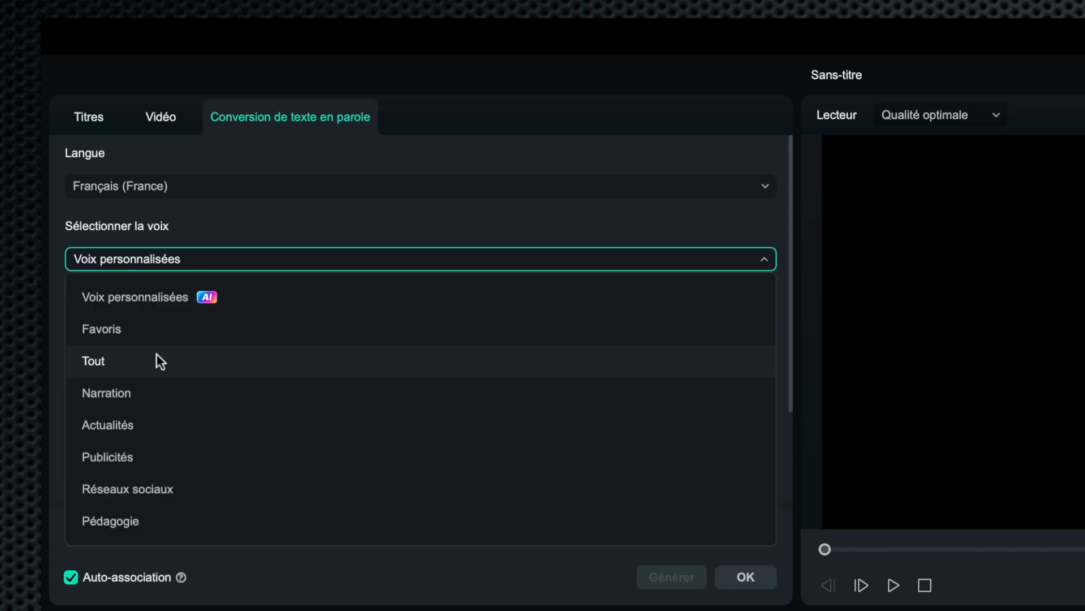
{"action": "left_click", "coordinate": [152, 360]}
{"action": "mouse_move", "coordinate": [113, 428]}
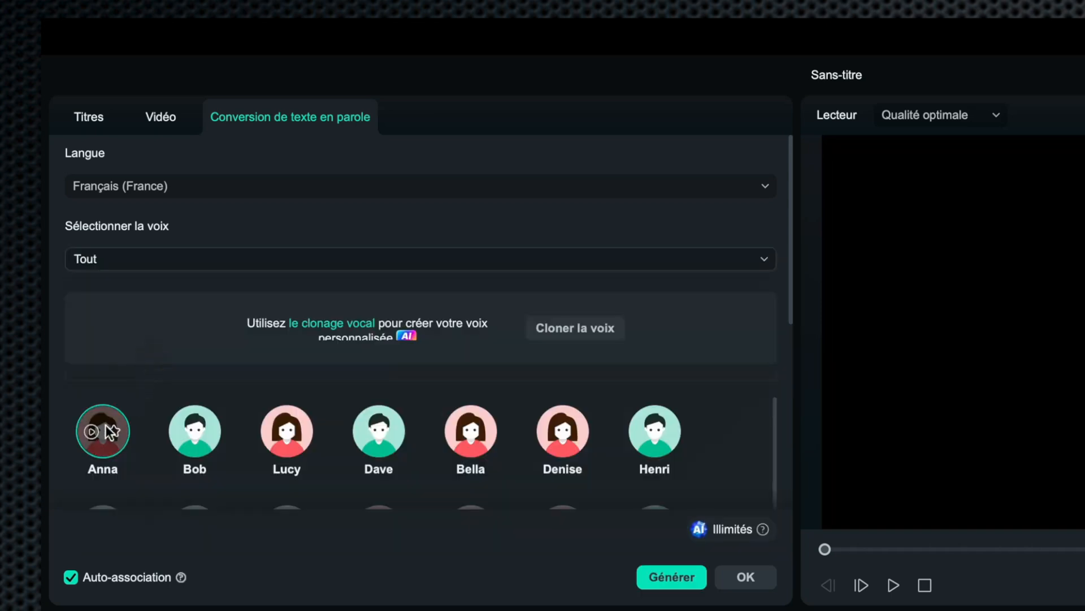
{"action": "mouse_move", "coordinate": [397, 433]}
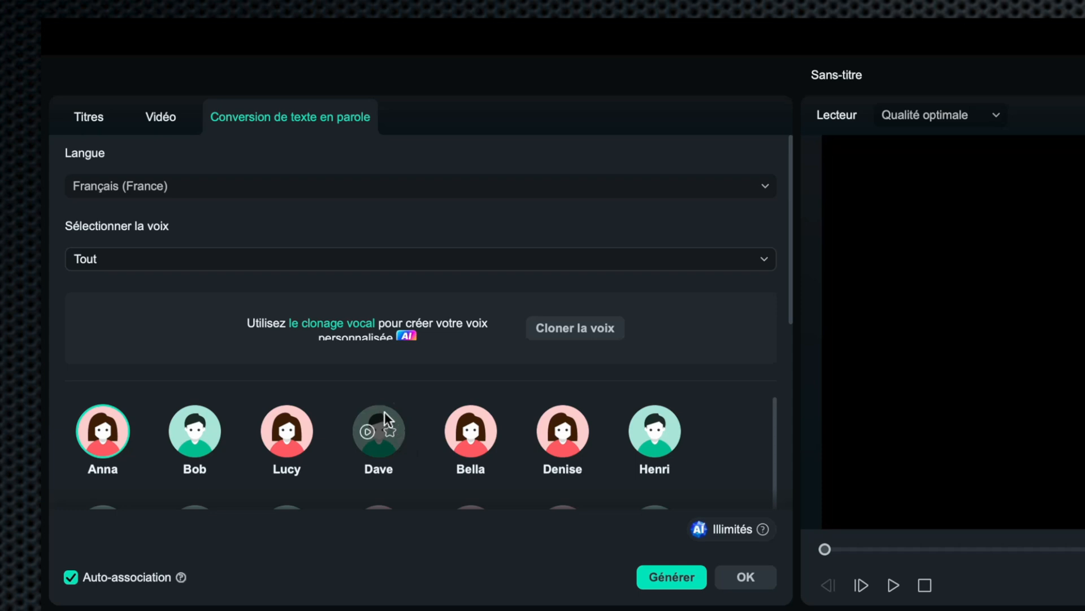
{"action": "mouse_move", "coordinate": [473, 413]}
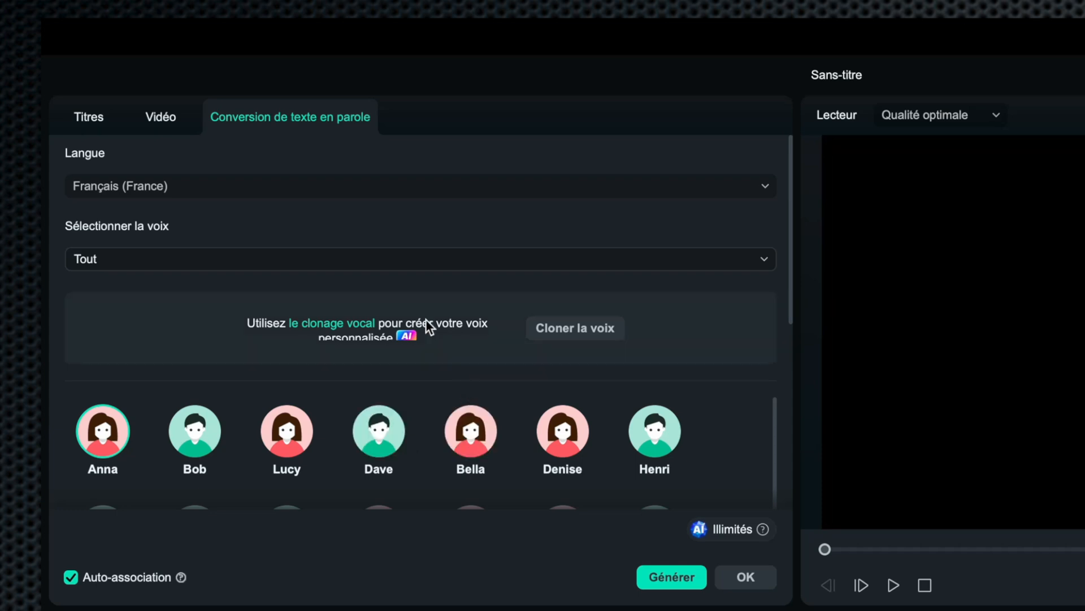
- Set the voice category to Voix personnalisées and view the speed and pitch settings
{"action": "left_click", "coordinate": [443, 263]}
{"action": "left_click", "coordinate": [301, 292]}
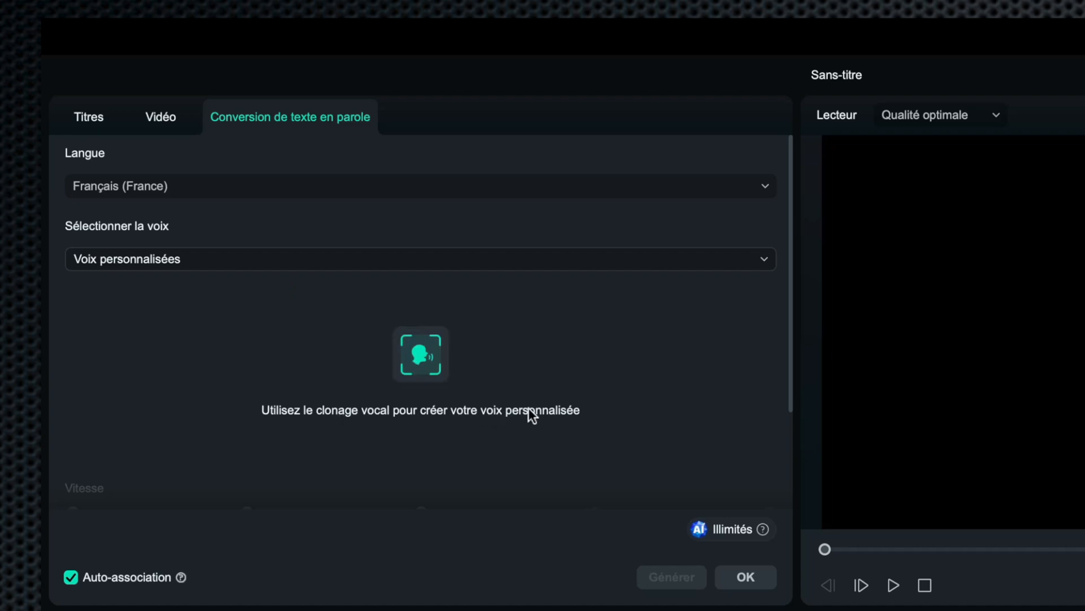
{"action": "scroll", "coordinate": [539, 407], "scroll_direction": "down", "scroll_amount": 3}
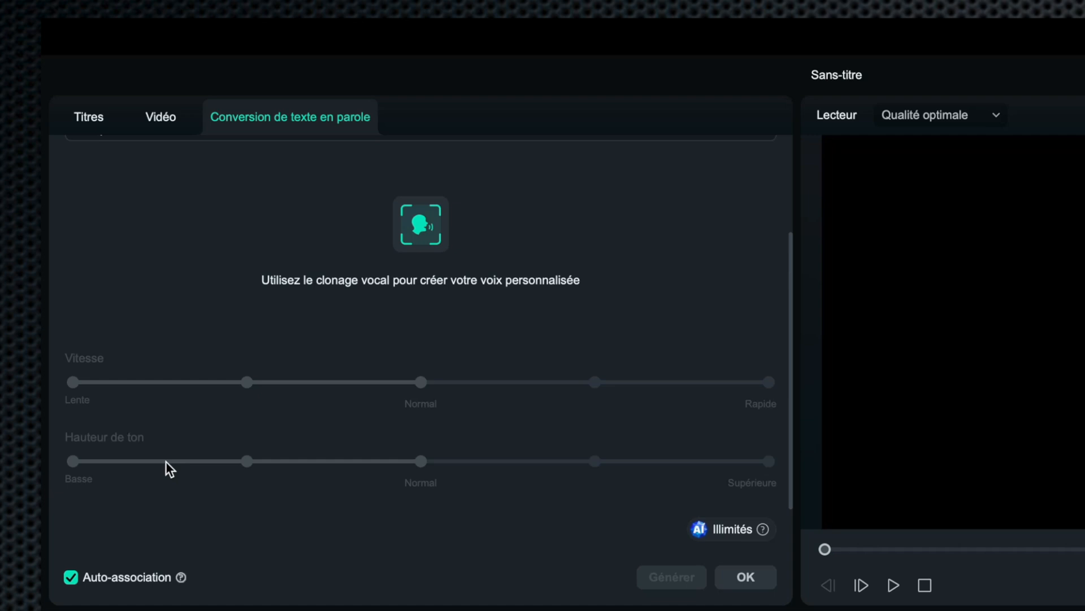
- Start cloning a custom voice and record the consent statement with the RODE NT-USB microphone
{"action": "left_click", "coordinate": [422, 234]}
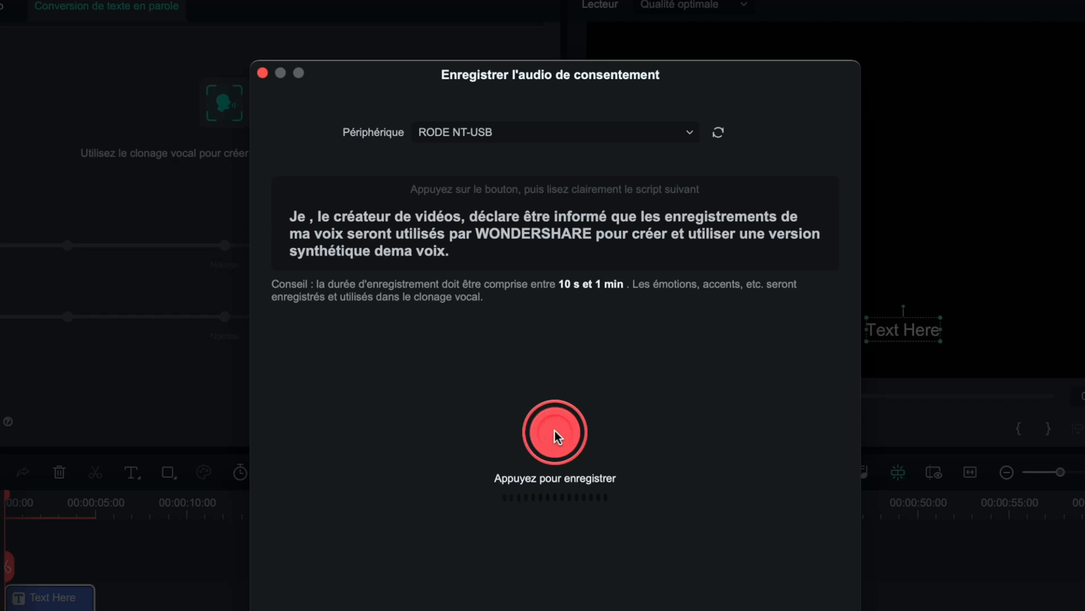
{"action": "left_click", "coordinate": [555, 431]}
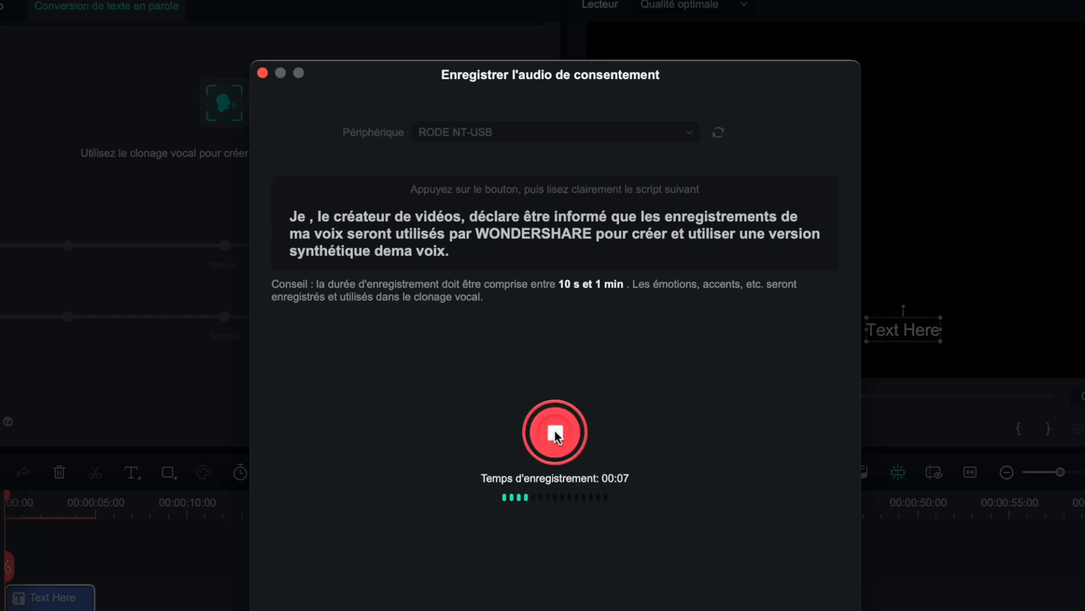
{"action": "left_click", "coordinate": [554, 431]}
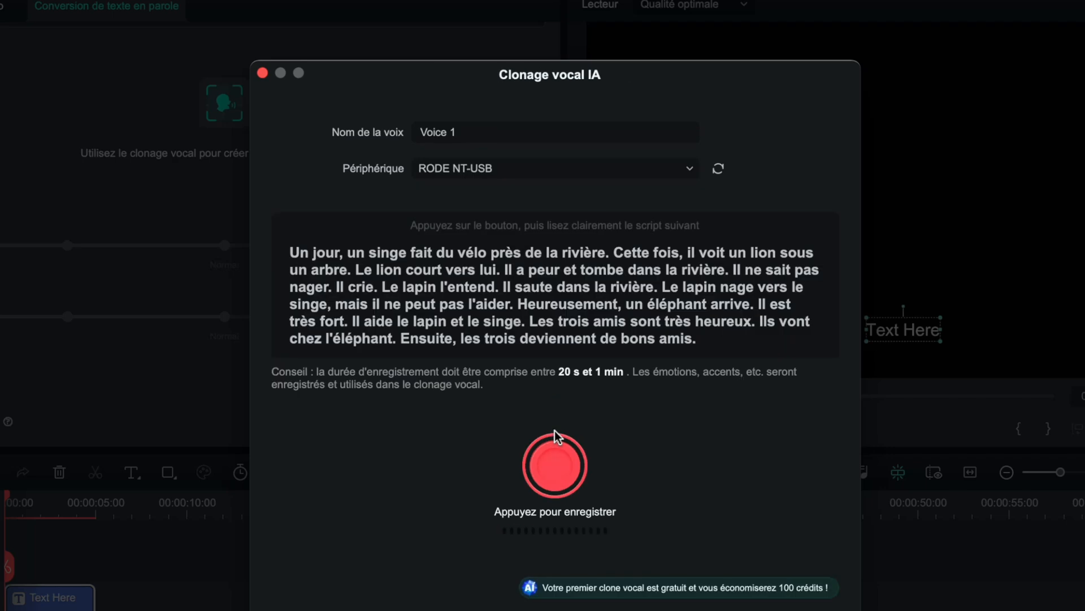
- Keep the voice name Voice 1, select RODE NT-USB as the device and record the displayed script
{"action": "left_click", "coordinate": [481, 130]}
{"action": "key", "text": "super+a"}
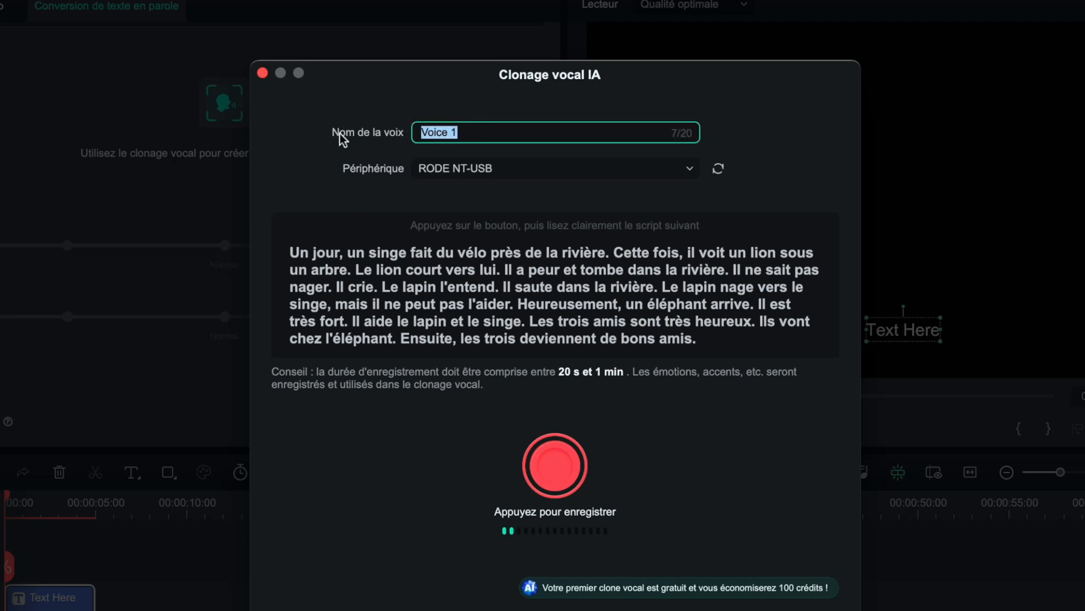
{"action": "left_click", "coordinate": [491, 168]}
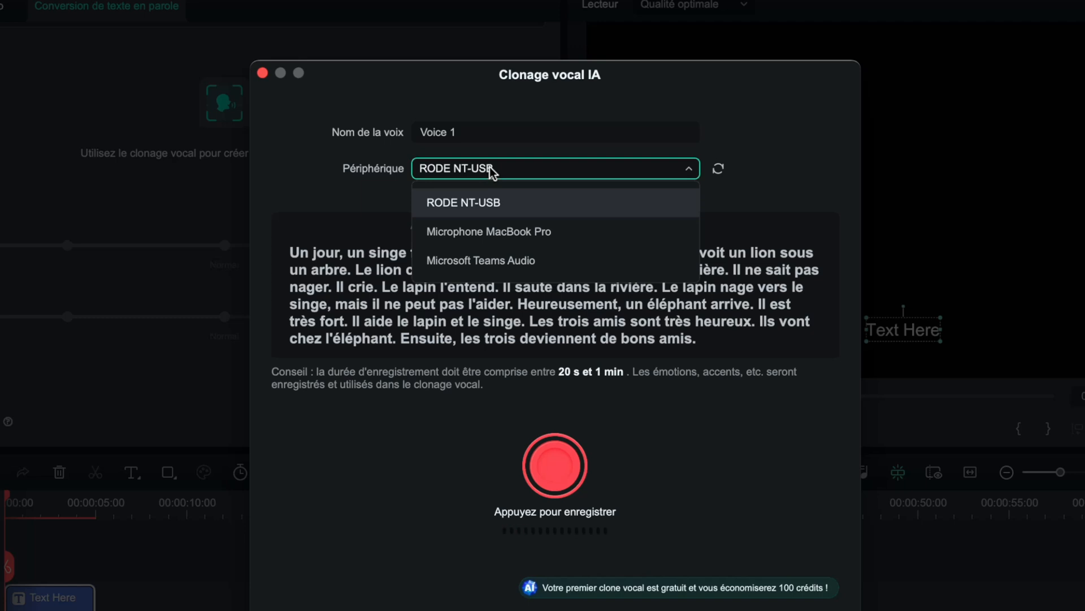
{"action": "left_click", "coordinate": [477, 202]}
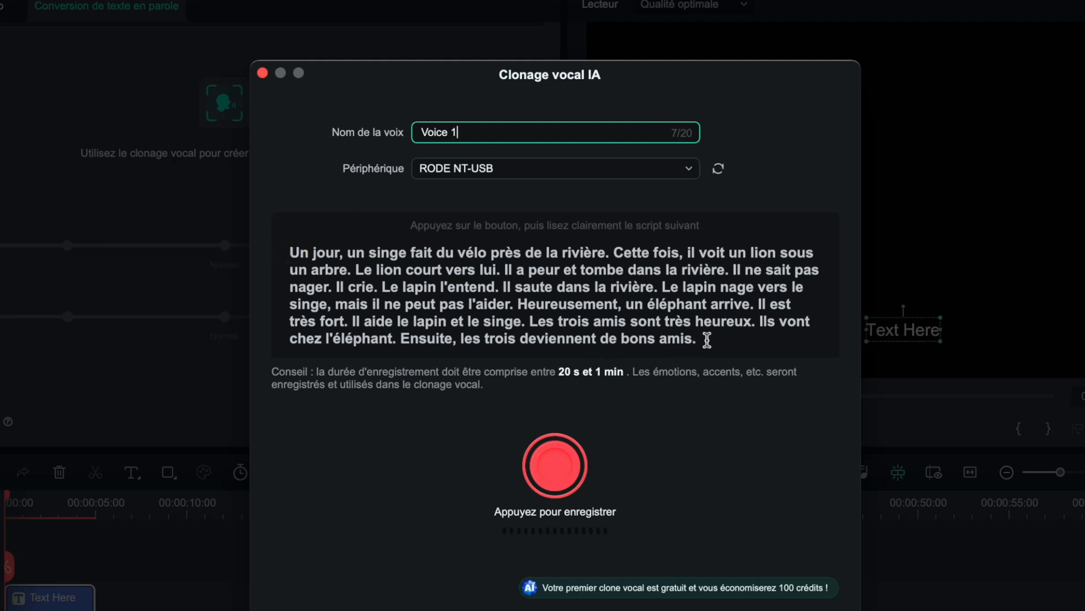
{"action": "left_click", "coordinate": [561, 457]}
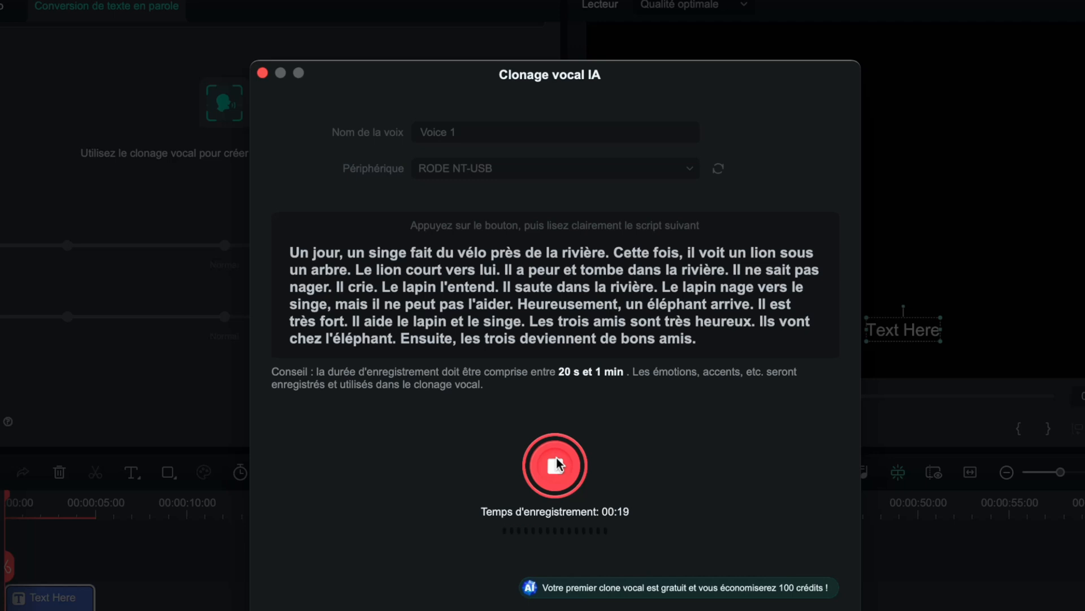
{"action": "left_click", "coordinate": [557, 459]}
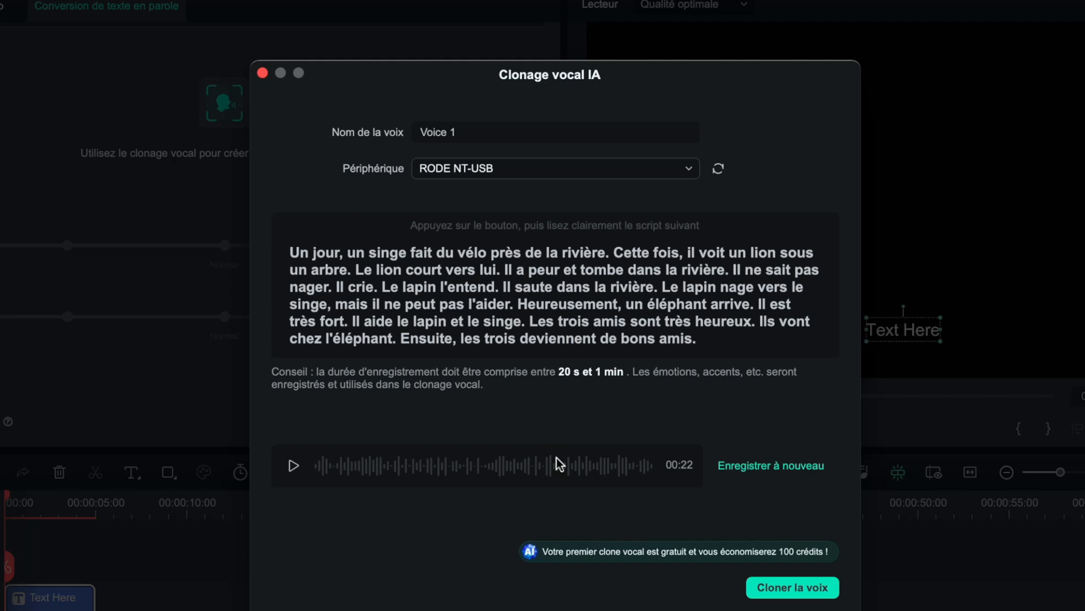
- Re-record the script for about 39 seconds and clone the voice from the new take
{"action": "left_click", "coordinate": [781, 468]}
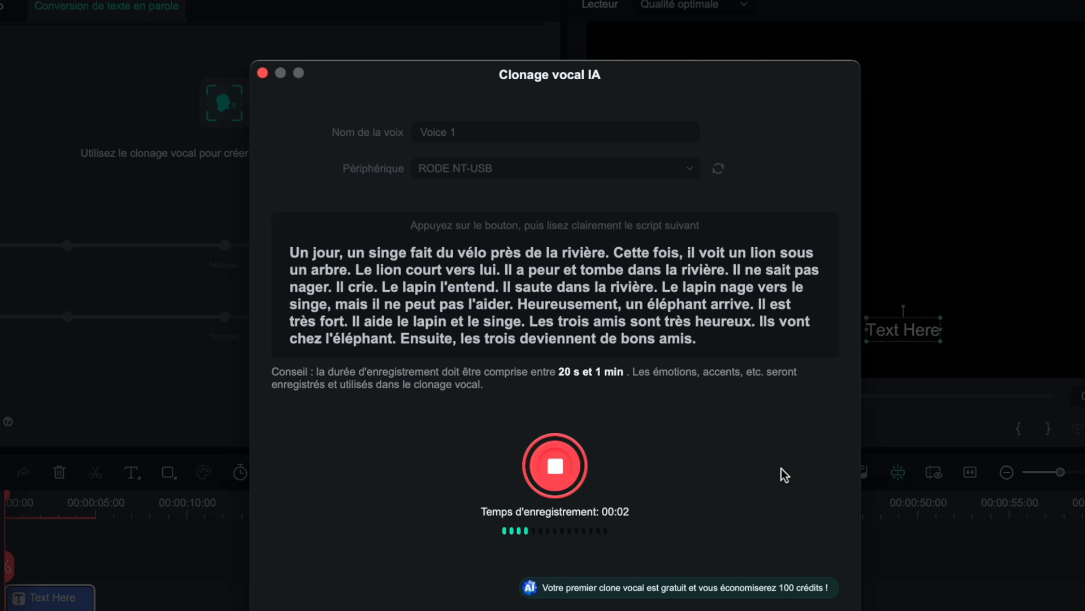
{"action": "left_click", "coordinate": [557, 467]}
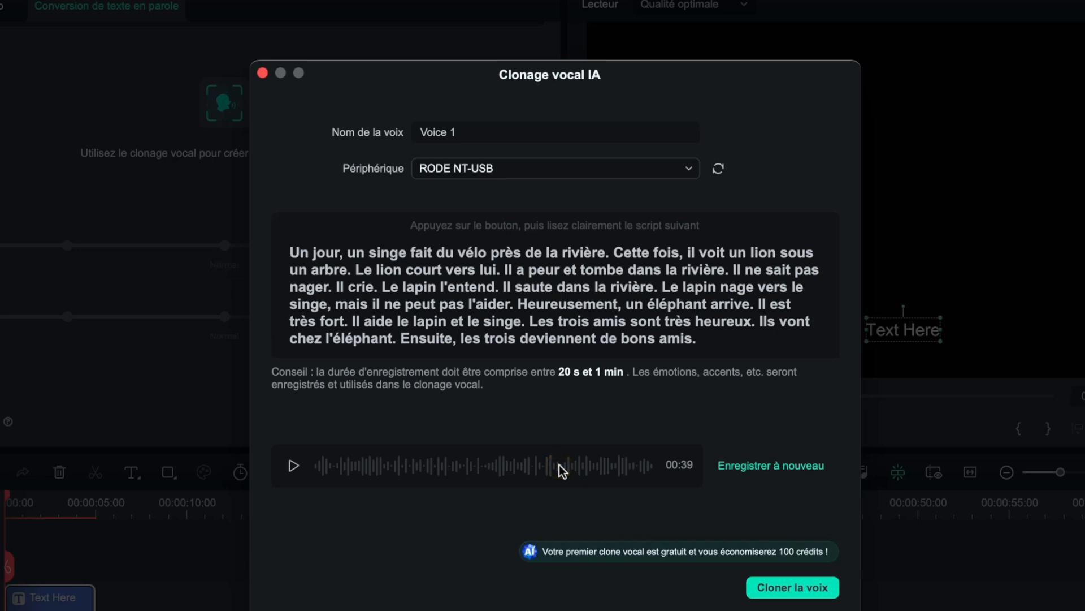
{"action": "left_click", "coordinate": [794, 587]}
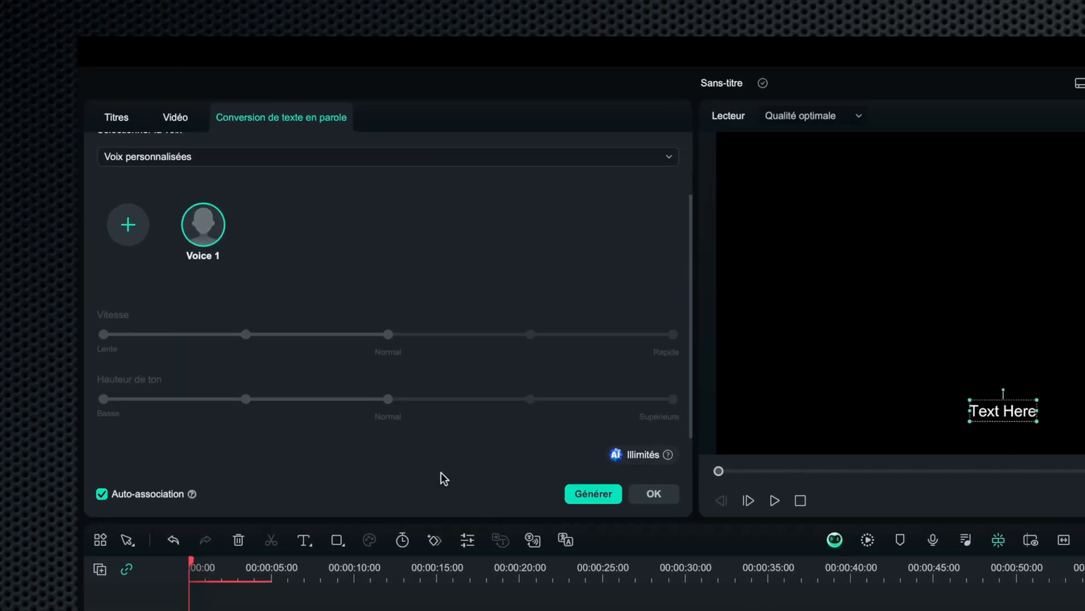
- Replace the title's text with "Les chausettes de l'archiduchesse sont-elles sèches, archi sèches."
{"action": "mouse_move", "coordinate": [220, 164]}
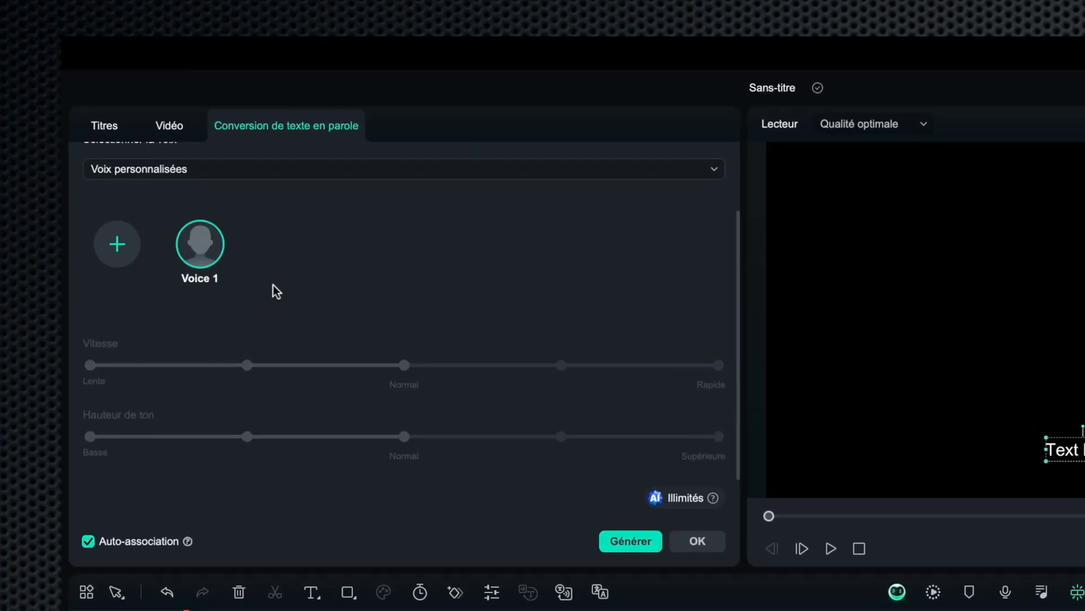
{"action": "mouse_move", "coordinate": [199, 256]}
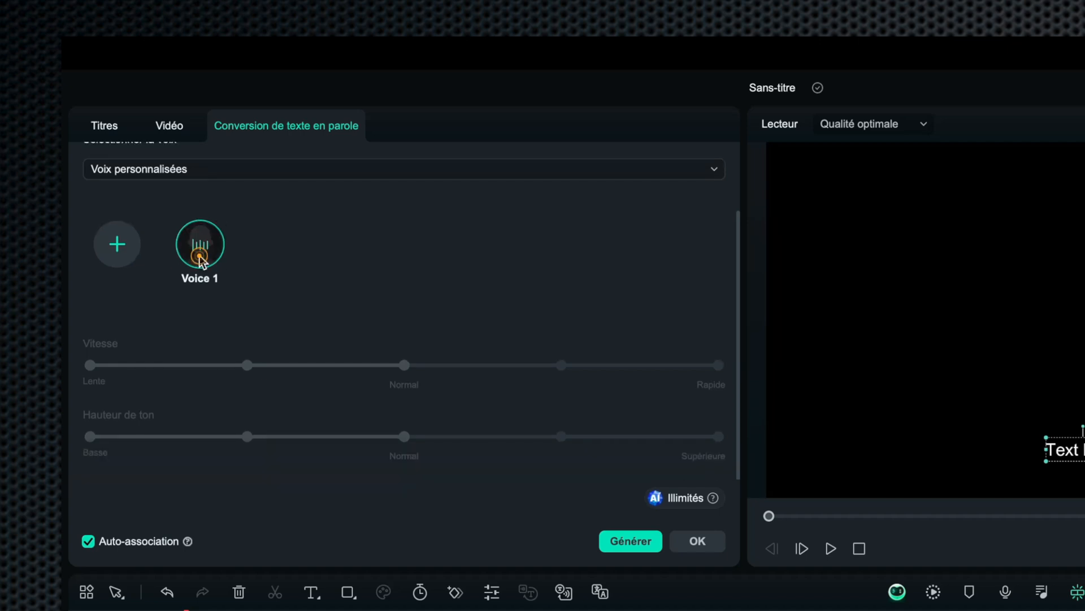
{"action": "left_click", "coordinate": [112, 129]}
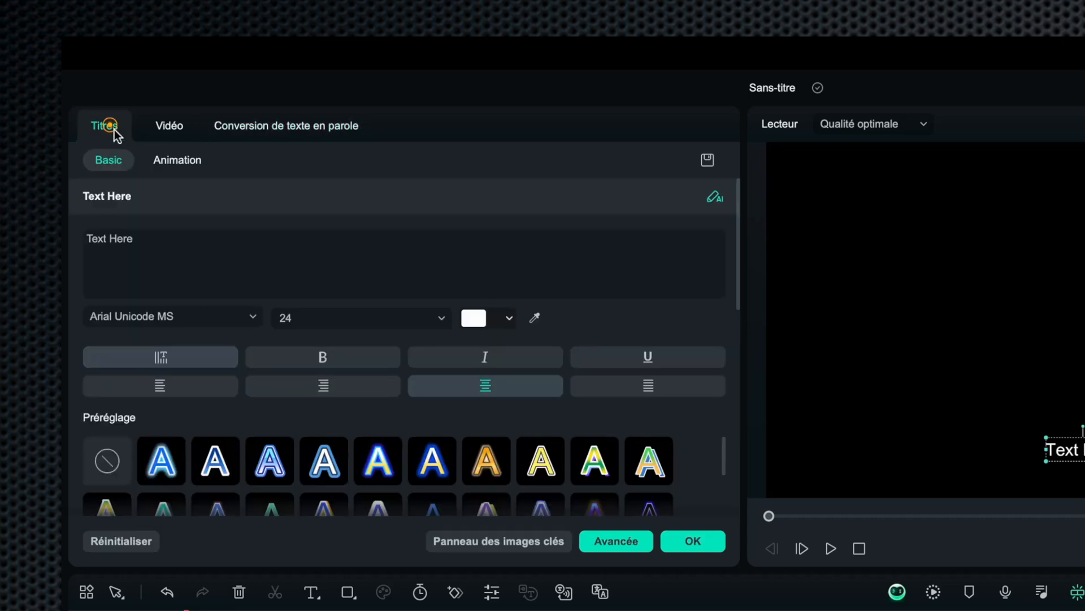
{"action": "left_click", "coordinate": [194, 254]}
{"action": "type", "text": "Les chaussettes de l'archiduchesse sont-elles sèches, archi "}
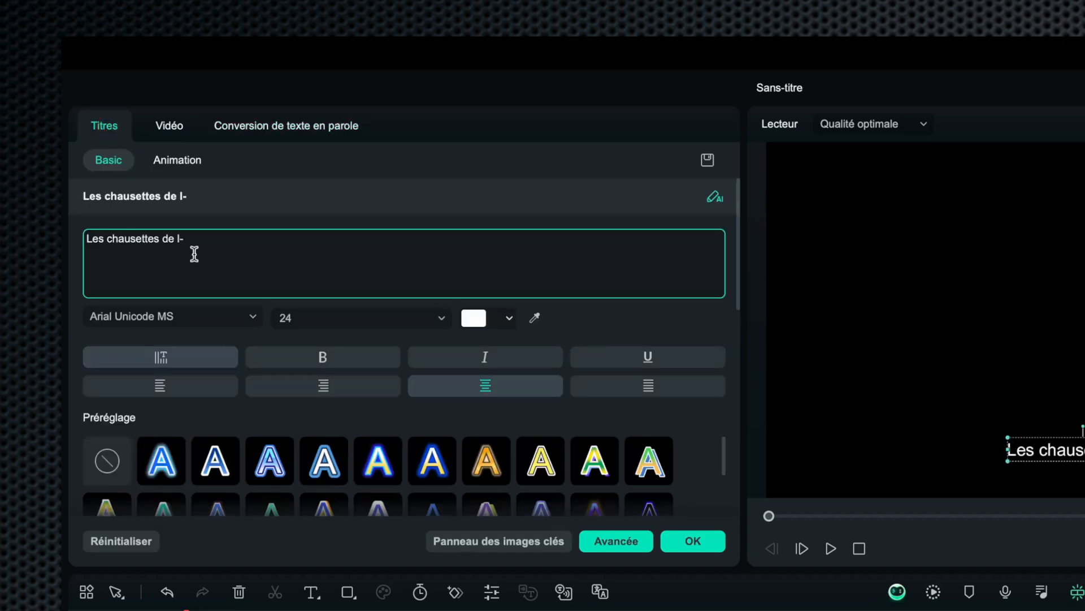
{"action": "type", "text": "sèches."}
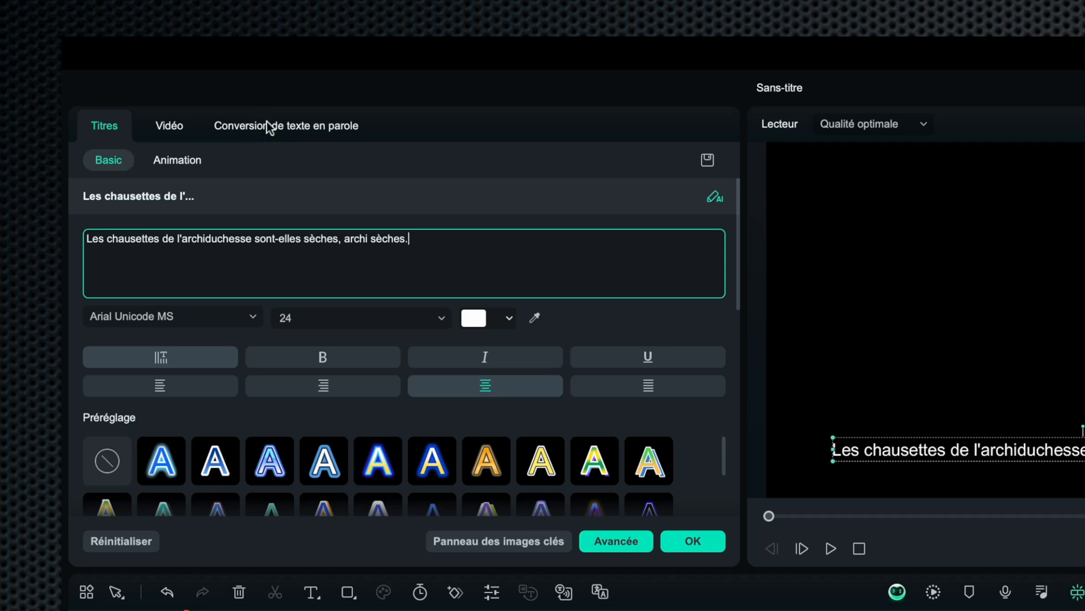
- Generate speech from the title's text using the cloned voice Voice 1
{"action": "left_click", "coordinate": [289, 125]}
{"action": "mouse_move", "coordinate": [201, 234]}
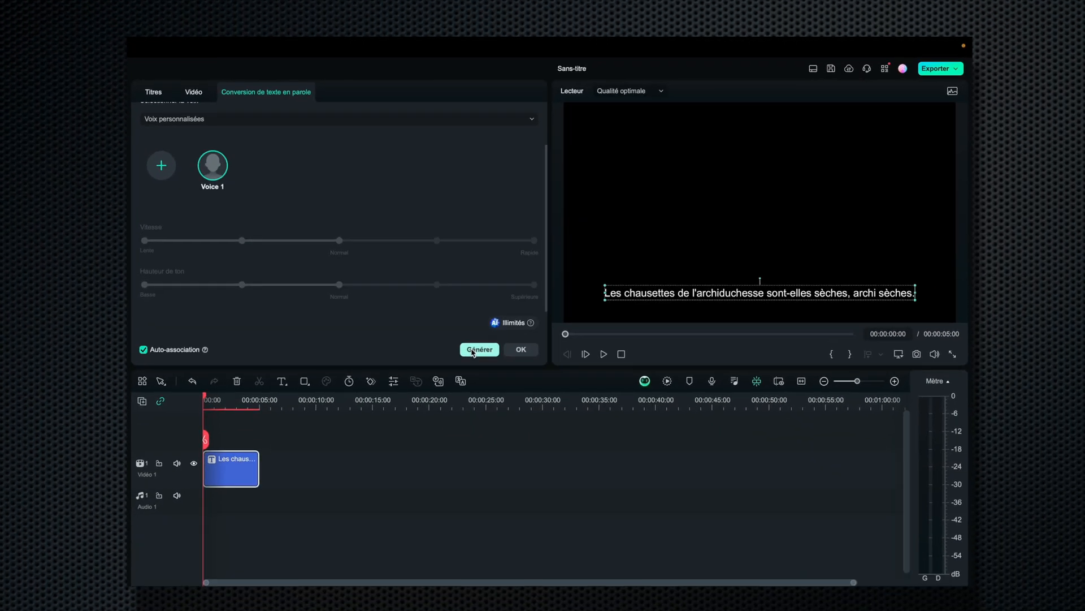
{"action": "left_click", "coordinate": [473, 351]}
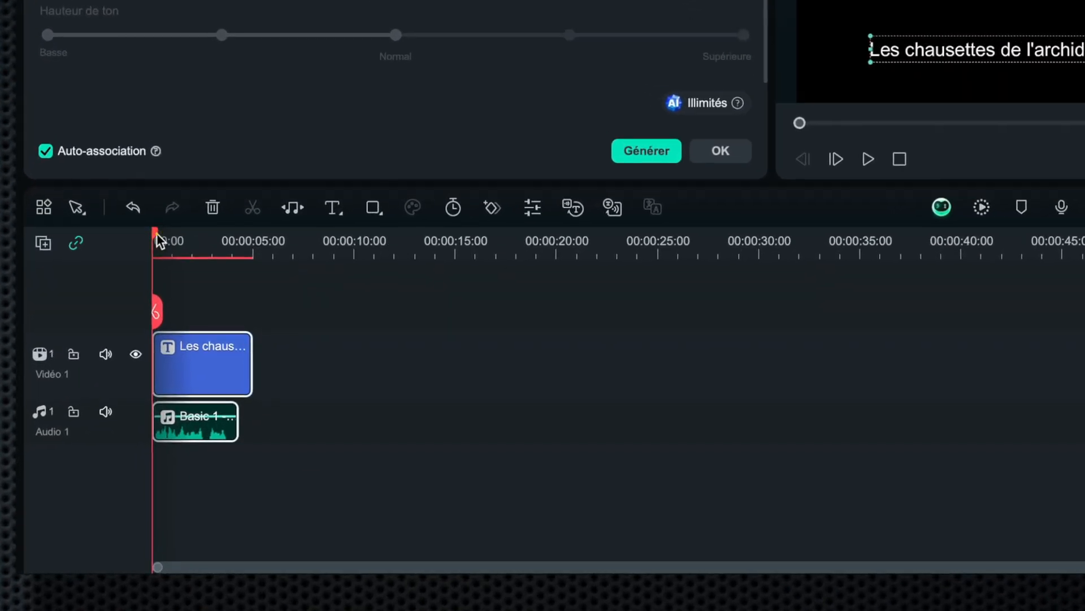
- Select the generated audio clip on the Audio 1 track and hide the Vidéo 1 title track
{"action": "left_click_drag", "start_coordinate": [159, 232], "coordinate": [155, 234]}
{"action": "left_click", "coordinate": [215, 418]}
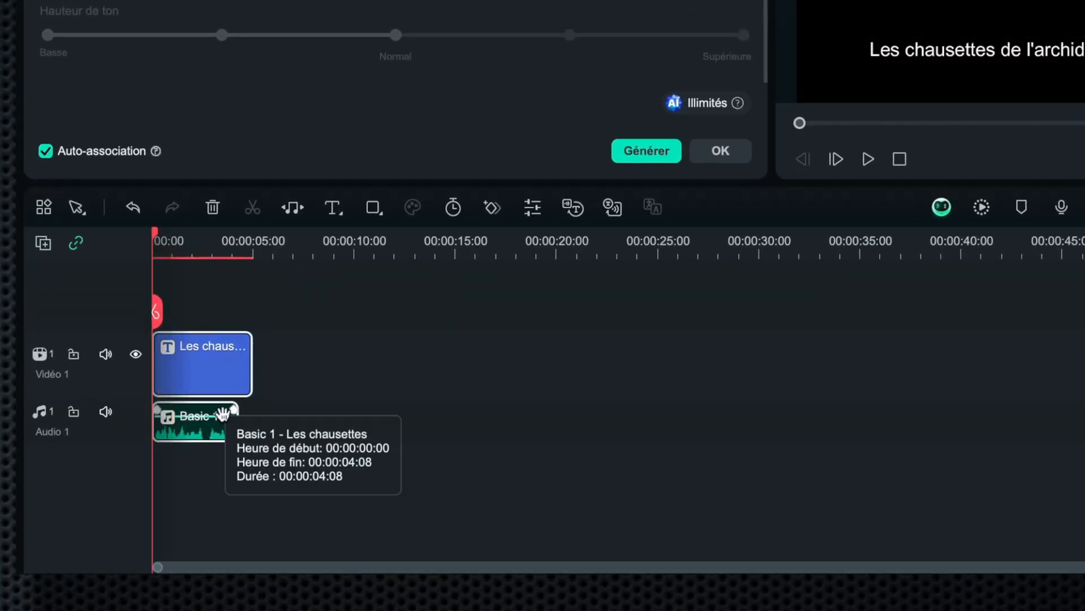
{"action": "left_click_drag", "start_coordinate": [271, 438], "coordinate": [176, 414]}
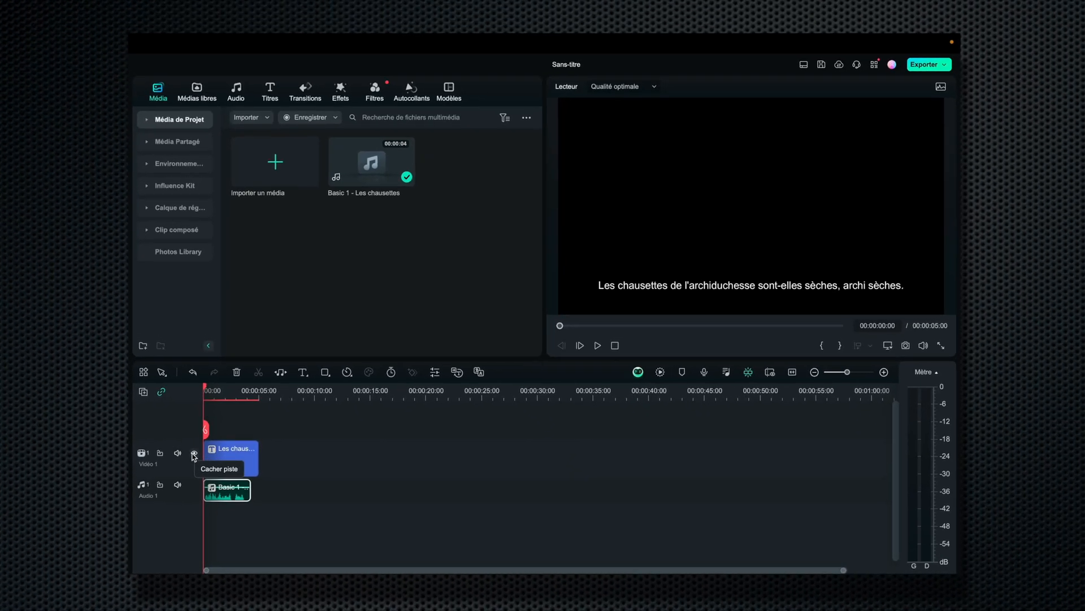
{"action": "left_click", "coordinate": [136, 355]}
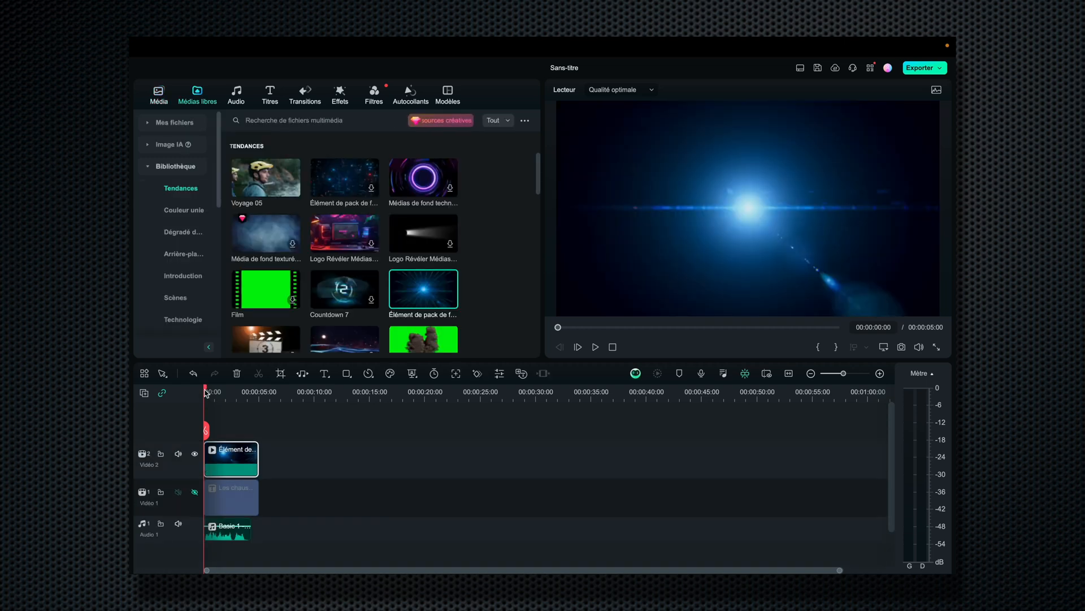
- Play the timeline to preview the voice-over with the background clip, and place the playhead at 00:00:00:19
{"action": "key", "text": "space"}
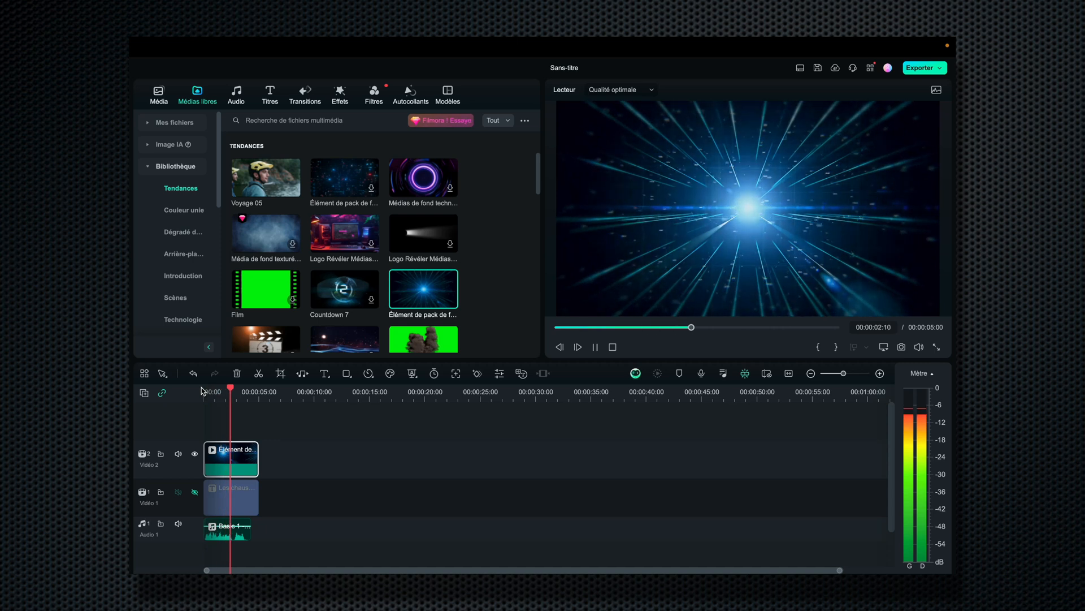
{"action": "left_click", "coordinate": [211, 391]}
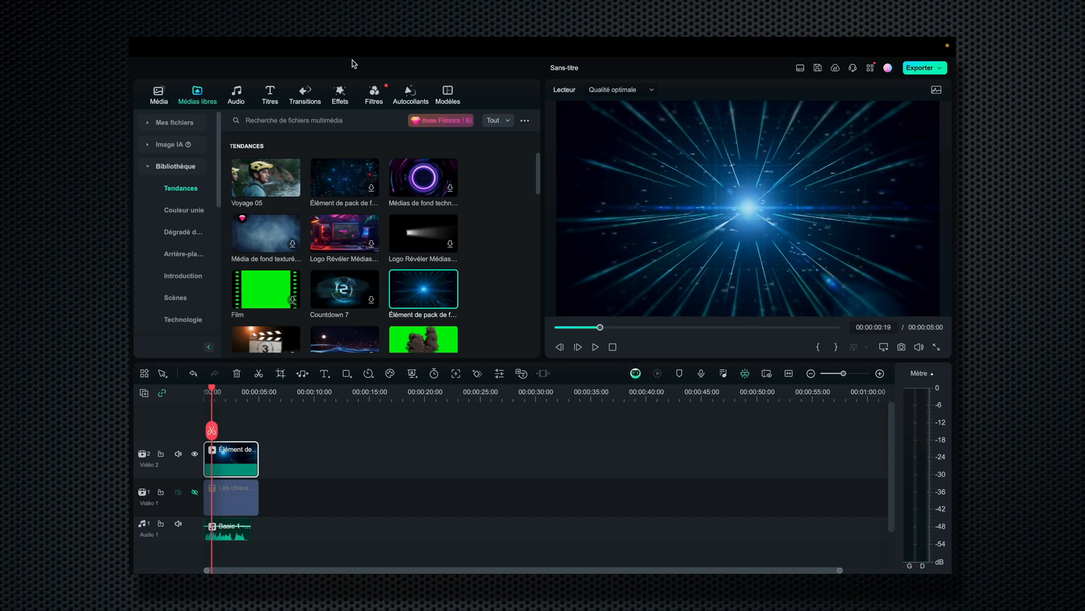